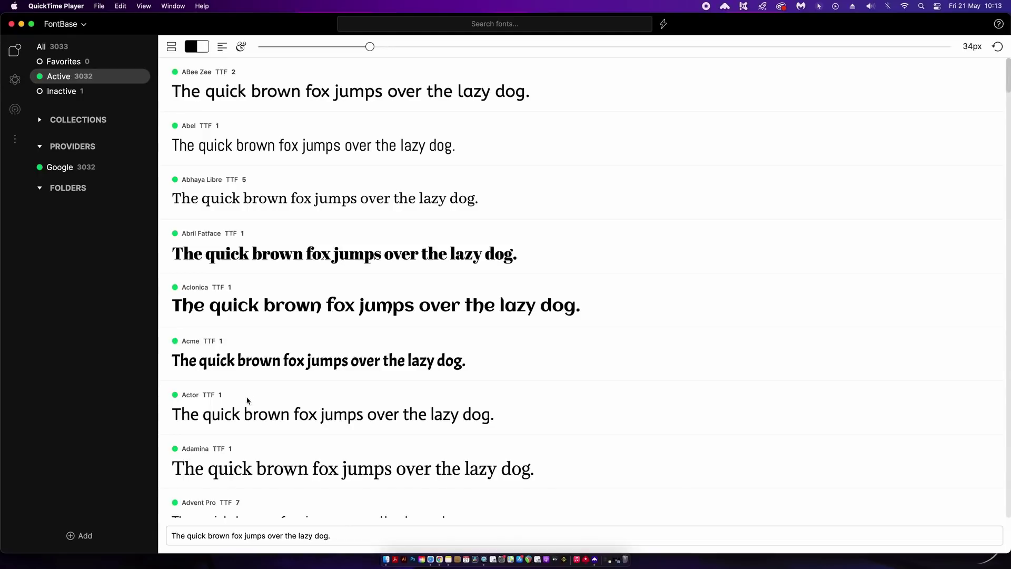
# Step: Change the preview text size, then switch to grid view and back to the list
pyautogui.click(39, 169)
pyautogui.moveTo(325, 189)
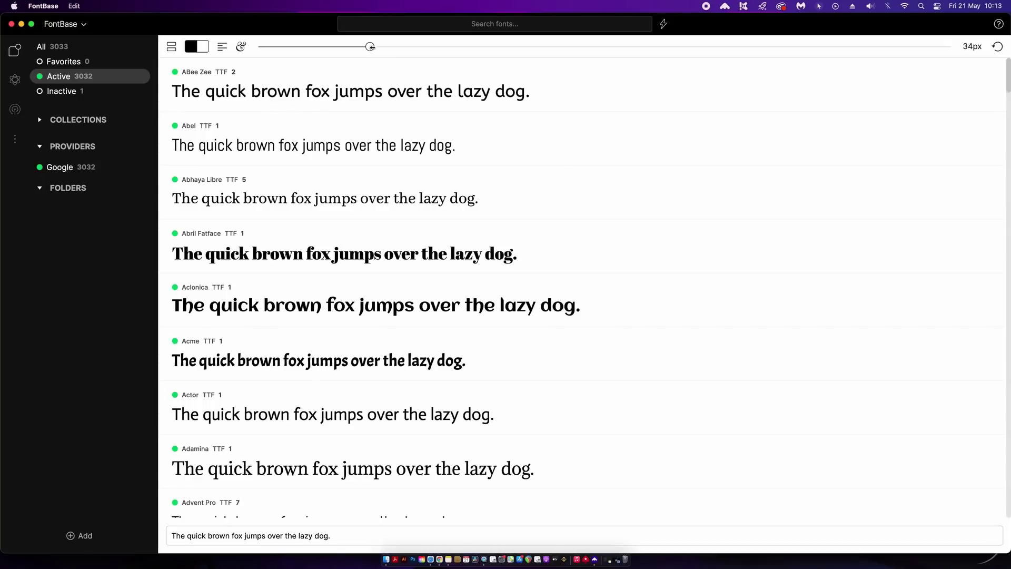
pyautogui.moveTo(370, 46)
pyautogui.mouseDown()
pyautogui.moveTo(417, 46)
pyautogui.moveTo(307, 47)
pyautogui.moveTo(370, 47)
pyautogui.mouseUp()
pyautogui.click(171, 47)
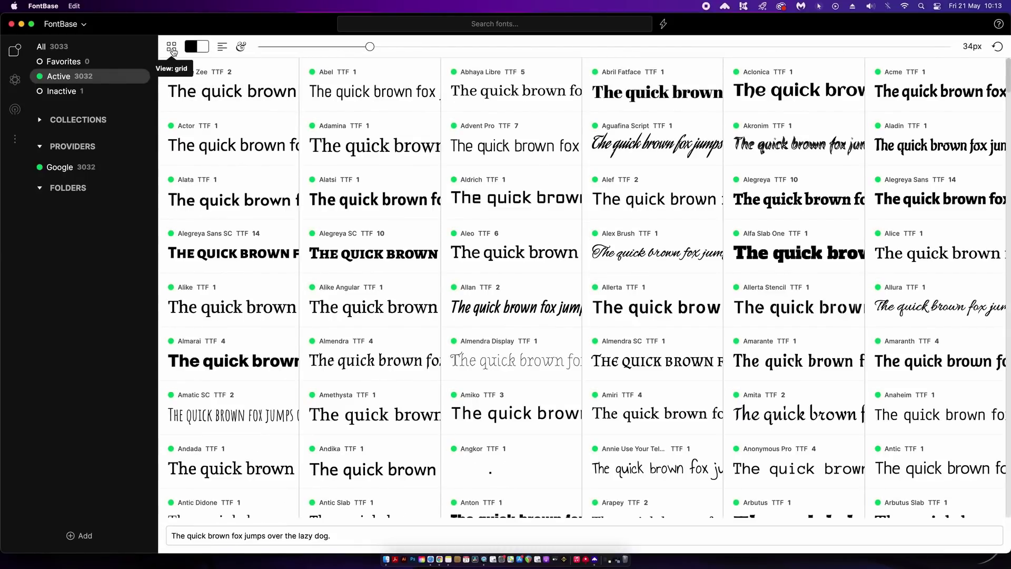
pyautogui.click(171, 48)
# Step: Set the preview background to a dark bluish grey, starting from greyish-brown
pyautogui.click(193, 48)
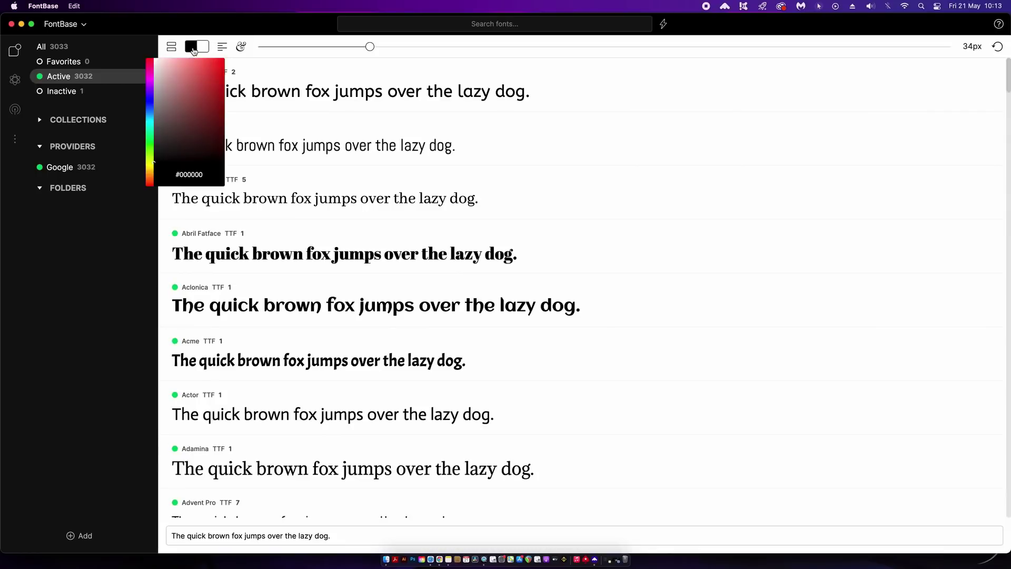
pyautogui.click(203, 50)
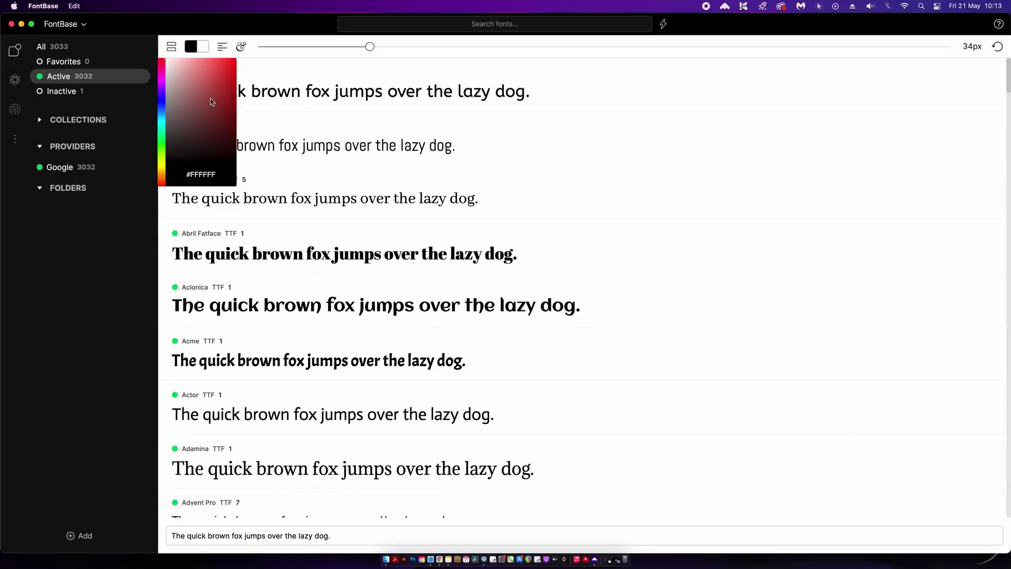
pyautogui.click(172, 118)
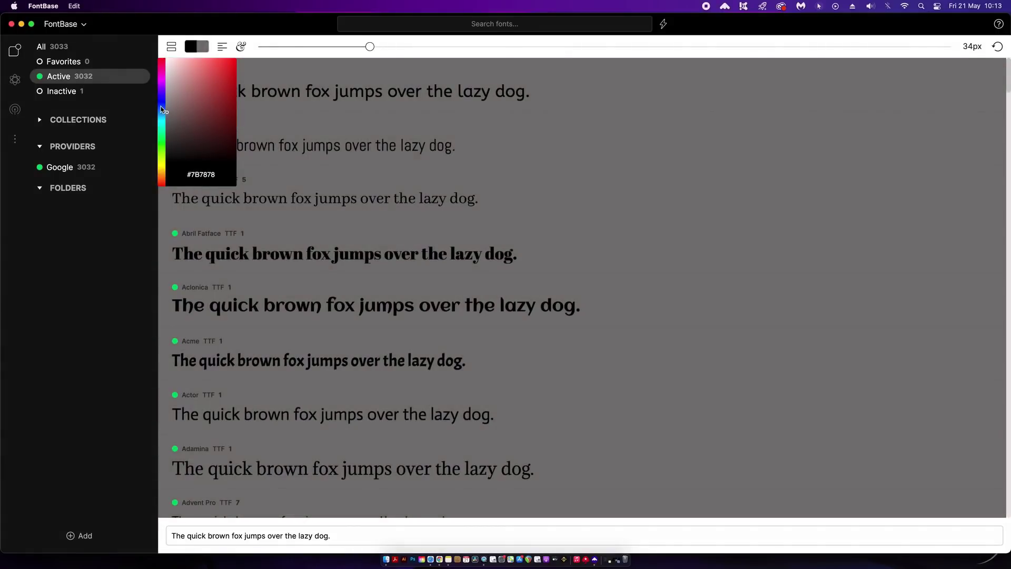
pyautogui.click(162, 110)
pyautogui.click(173, 128)
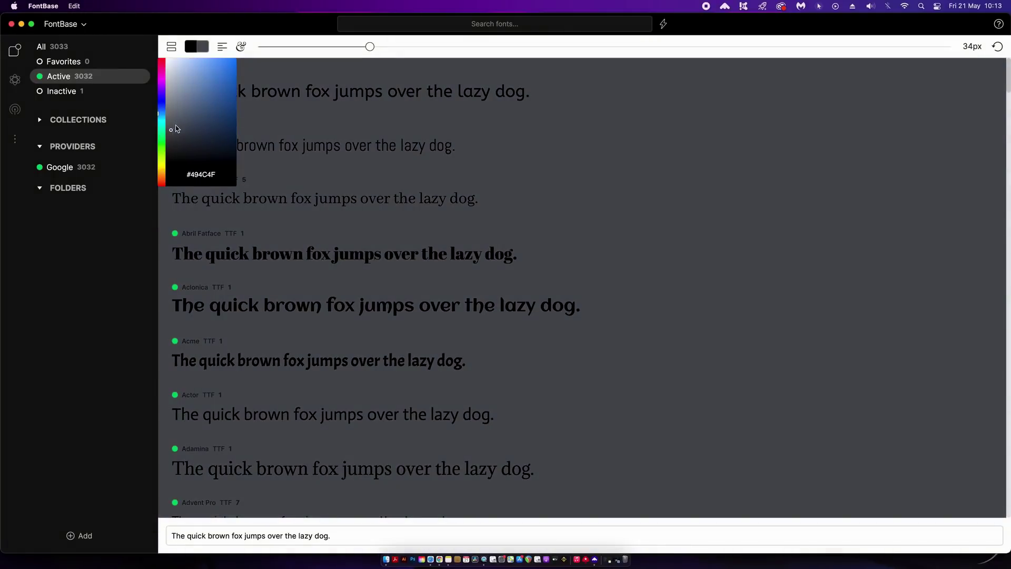
# Step: Make the sample text white and close the colour picker
pyautogui.click(191, 49)
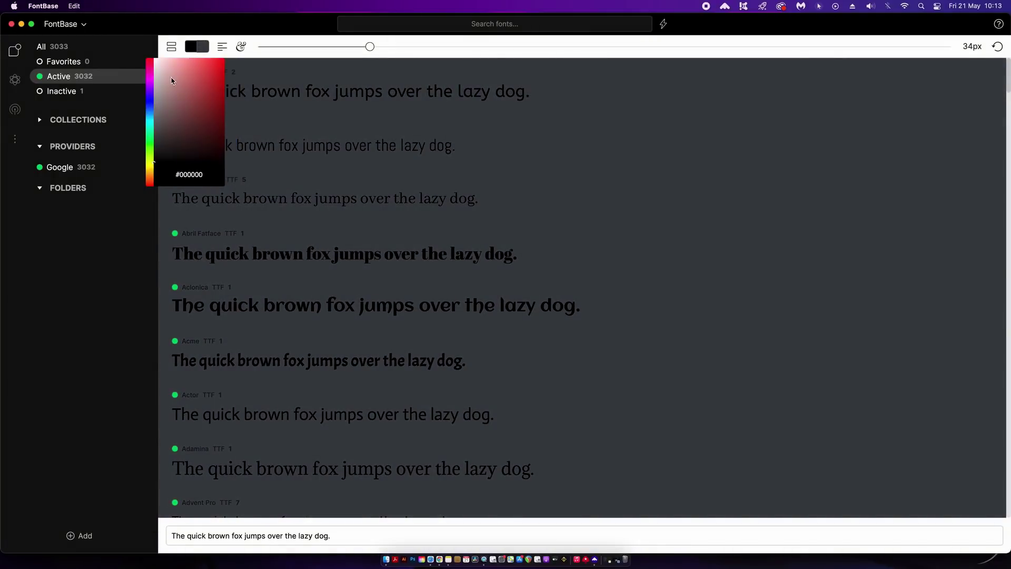
pyautogui.moveTo(171, 80); pyautogui.dragTo(154, 56)
pyautogui.moveTo(235, 72)
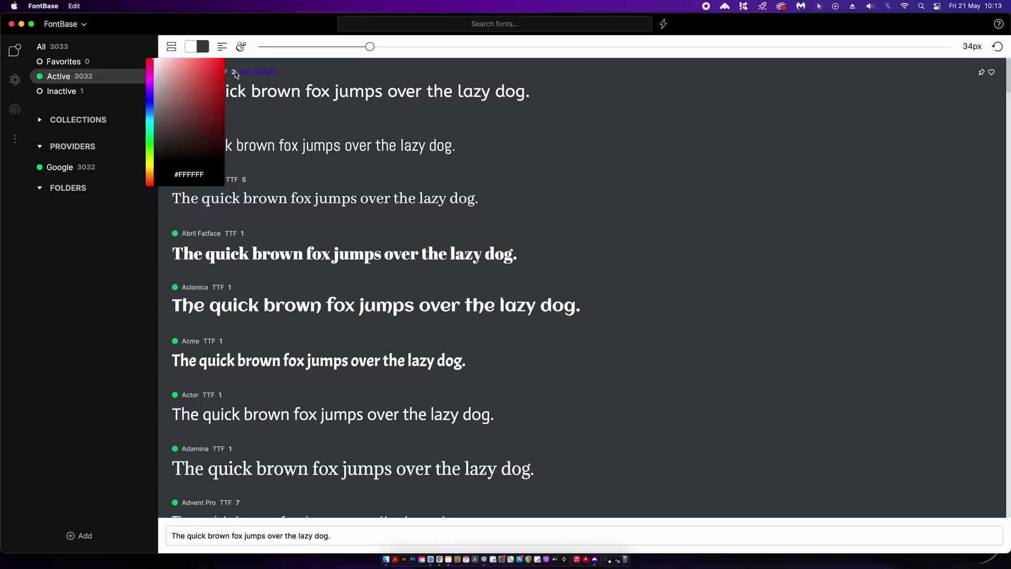
pyautogui.click(153, 187)
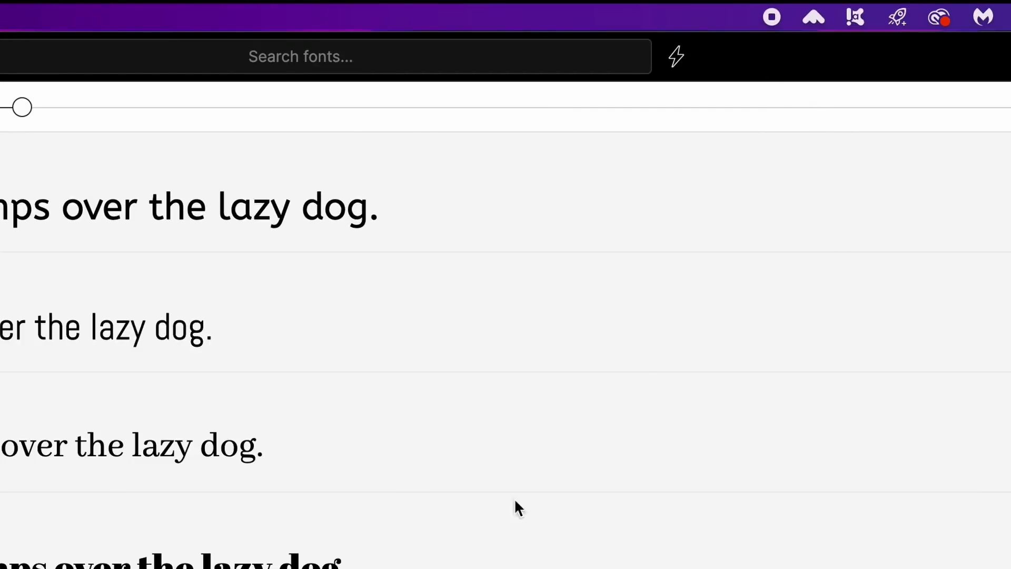
# Step: Filter by high contrast (then cleared), heavy then light weight, and very tall x-height
pyautogui.click(678, 57)
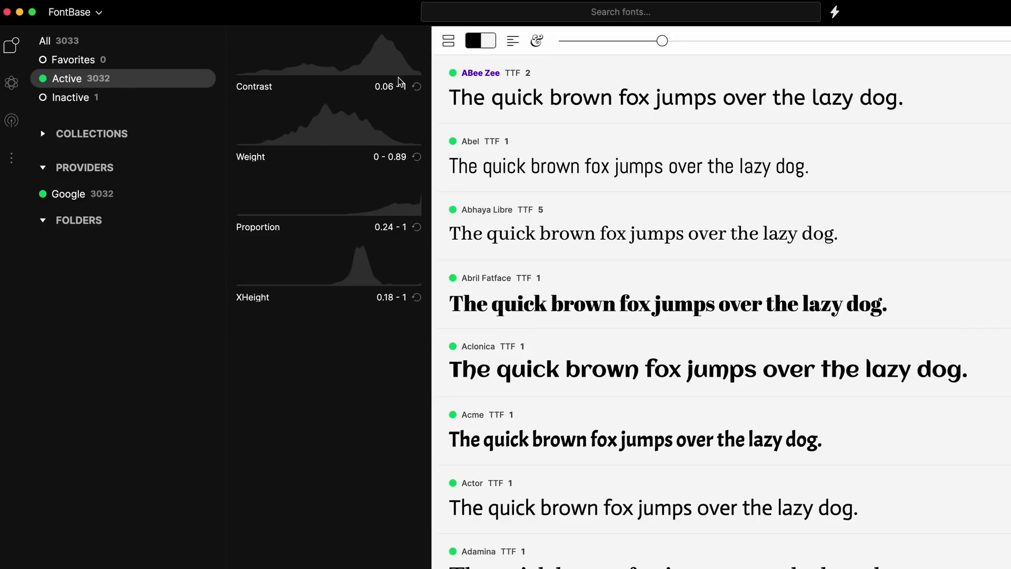
pyautogui.moveTo(388, 71); pyautogui.dragTo(415, 75)
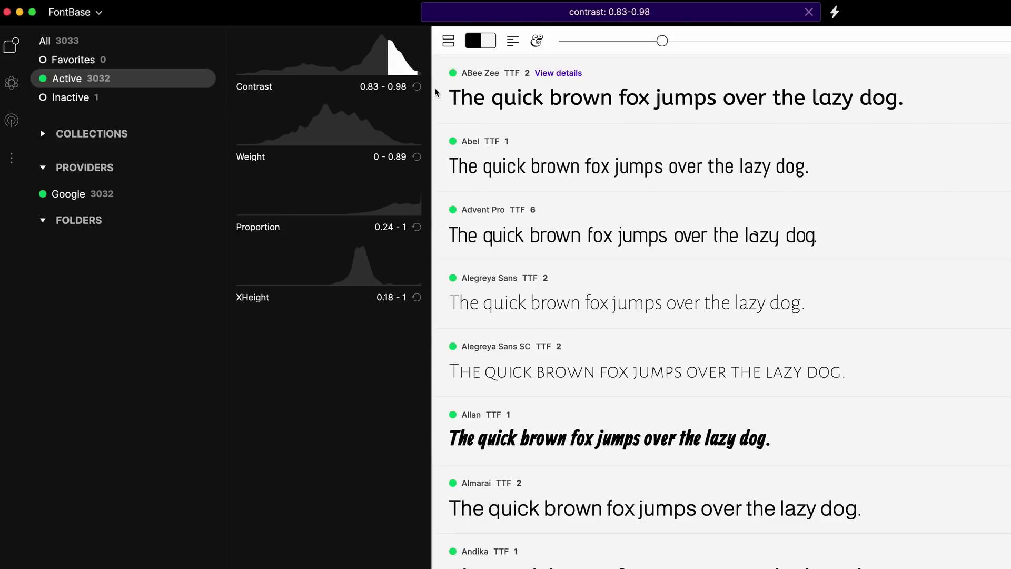
pyautogui.click(417, 88)
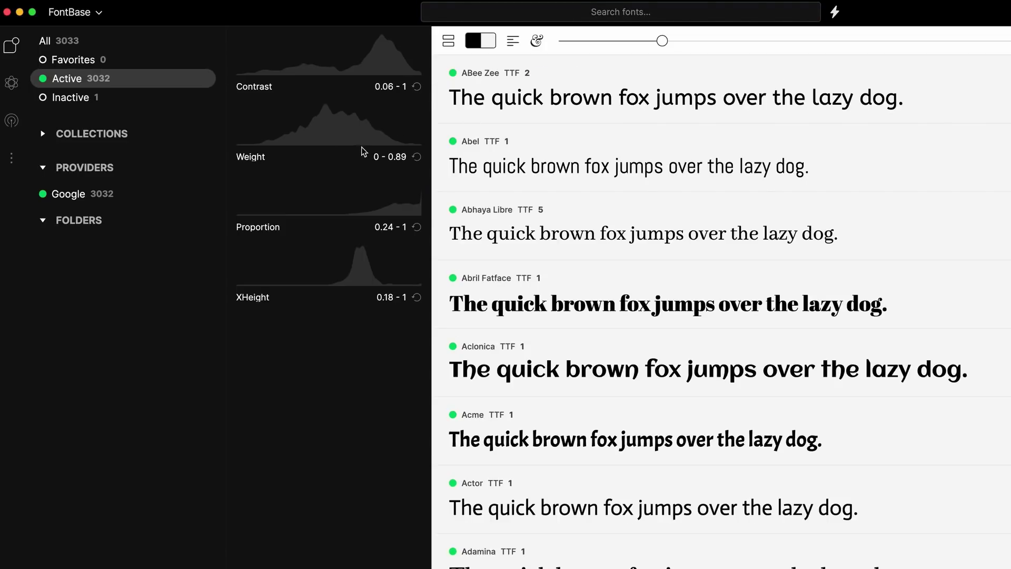
pyautogui.moveTo(350, 140); pyautogui.dragTo(403, 143)
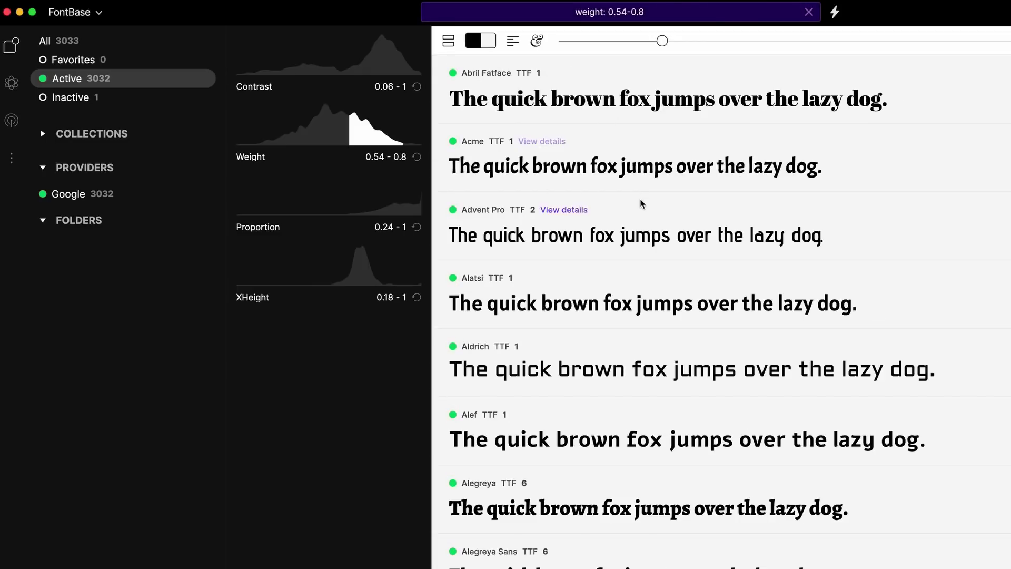
pyautogui.scroll(-3, 639, 203)
pyautogui.scroll(-1, 640, 203)
pyautogui.scroll(-1, 640, 204)
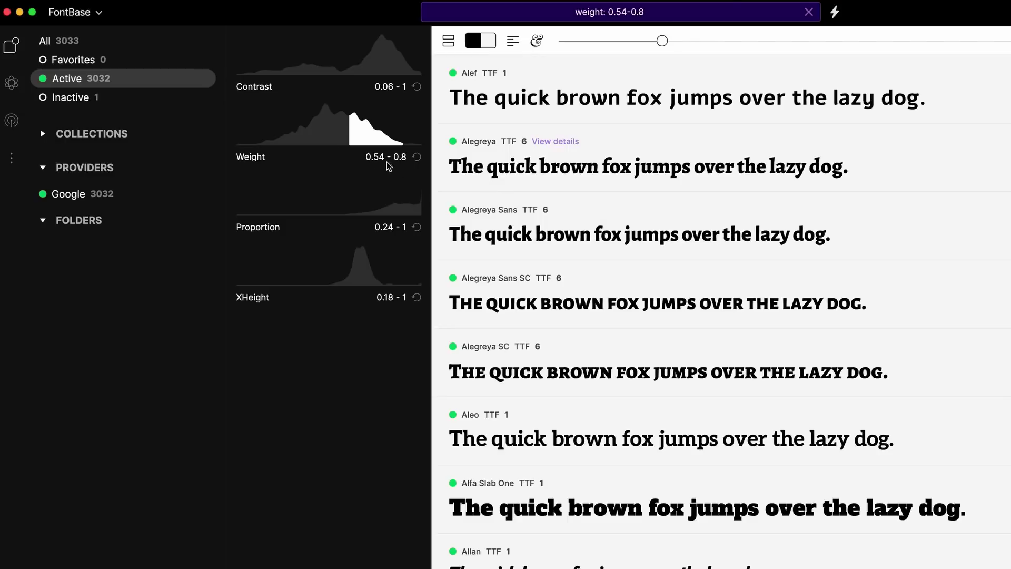
pyautogui.moveTo(286, 141); pyautogui.dragTo(289, 142)
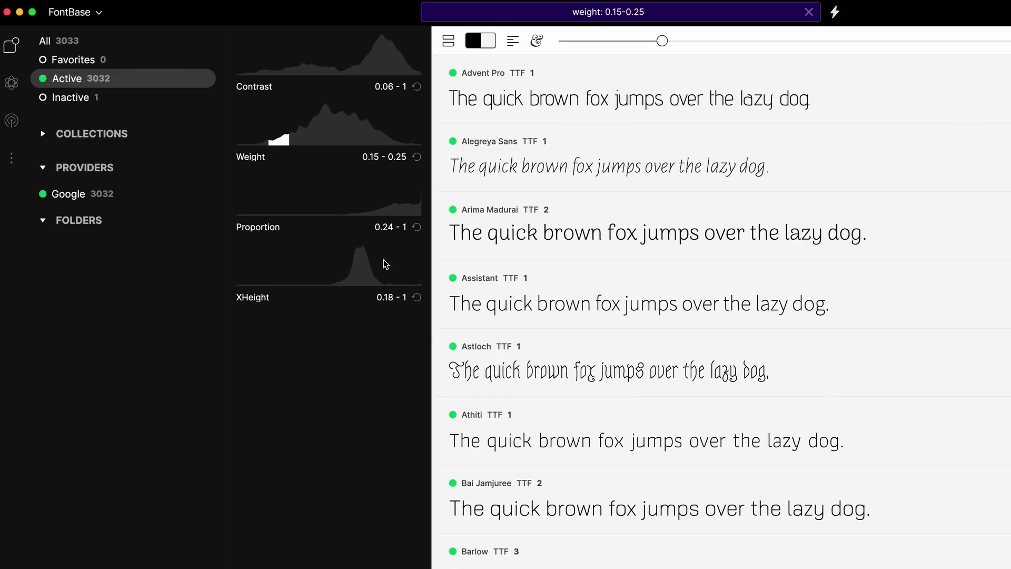
pyautogui.moveTo(407, 286); pyautogui.dragTo(396, 285)
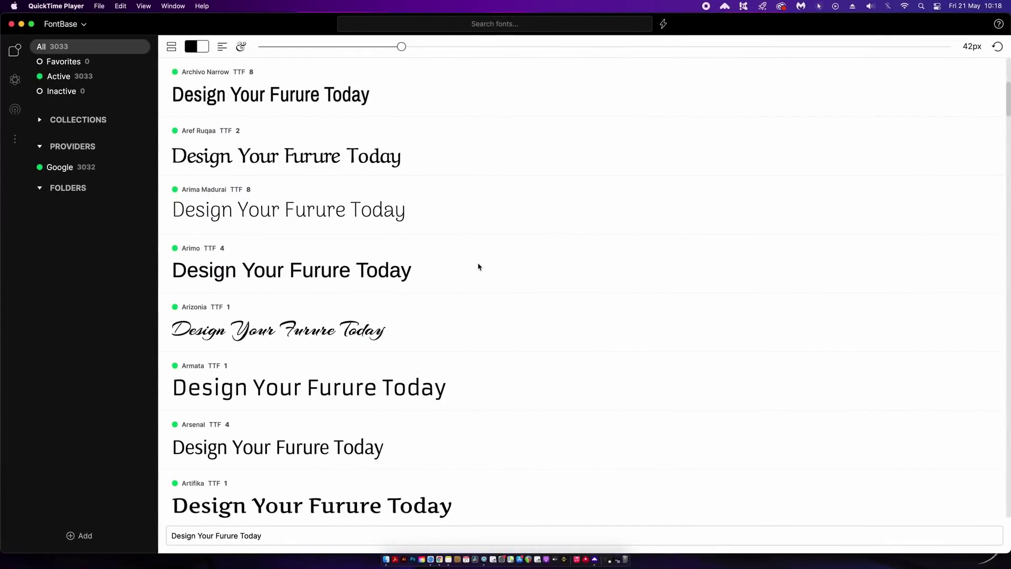
# Step: Switch 'Auto-activate missing fonts' off and back on in Settings
pyautogui.press('super+Tab')
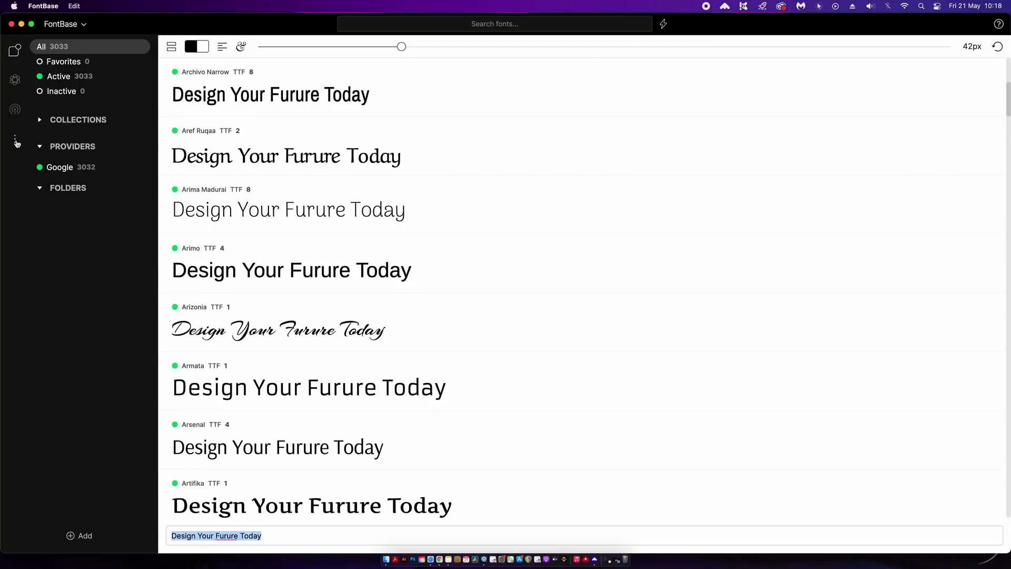
pyautogui.click(16, 143)
pyautogui.scroll(-5, 711, 237)
pyautogui.scroll(-5, 790, 197)
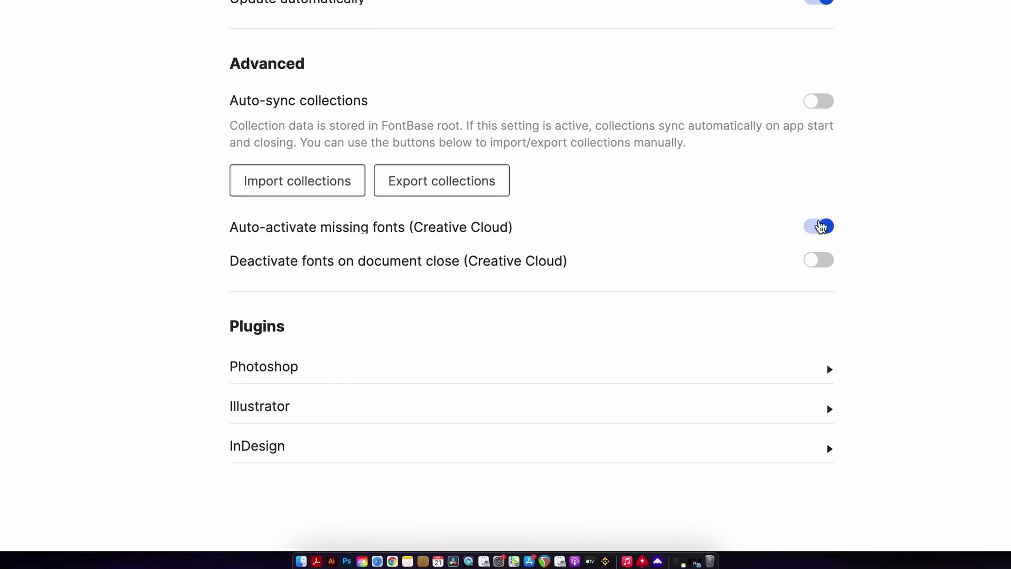
pyautogui.click(820, 234)
pyautogui.click(827, 230)
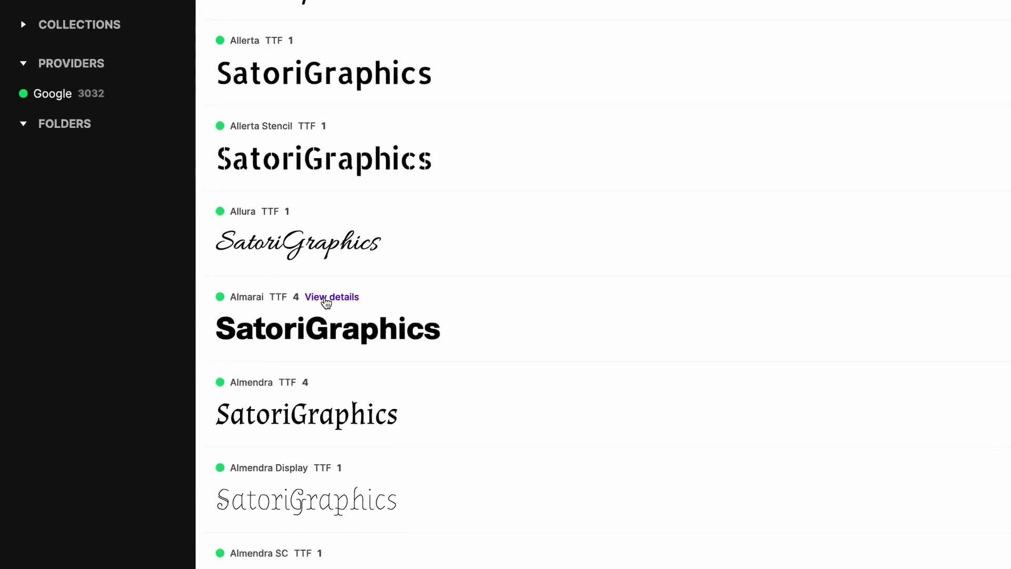
# Step: Copy the Å glyph from Almarai's Glyphs view in its family details
pyautogui.click(391, 260)
pyautogui.click(284, 120)
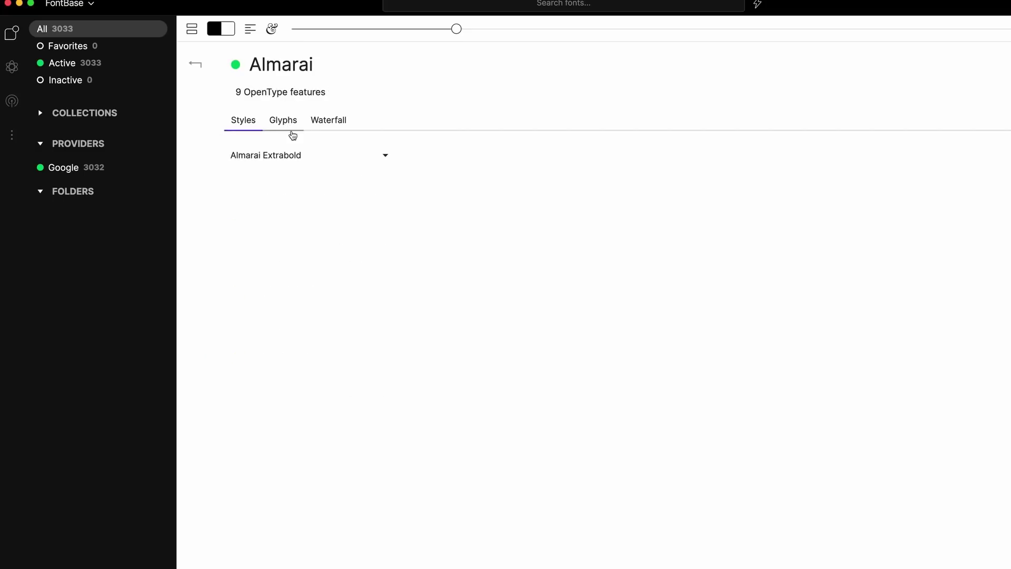
pyautogui.scroll(-3, 683, 484)
pyautogui.scroll(-2, 761, 416)
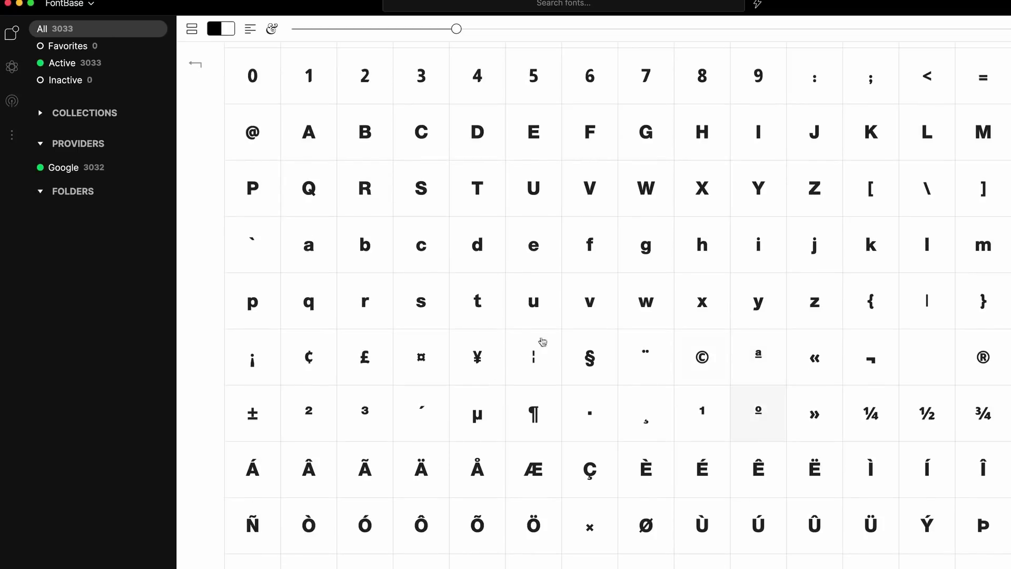
pyautogui.scroll(-3, 948, 398)
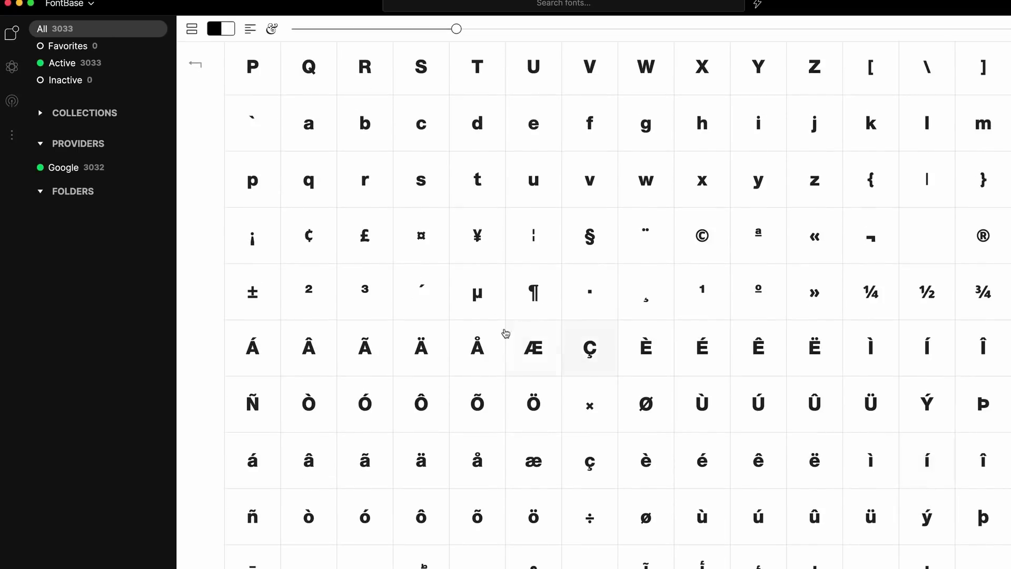
pyautogui.click(477, 351)
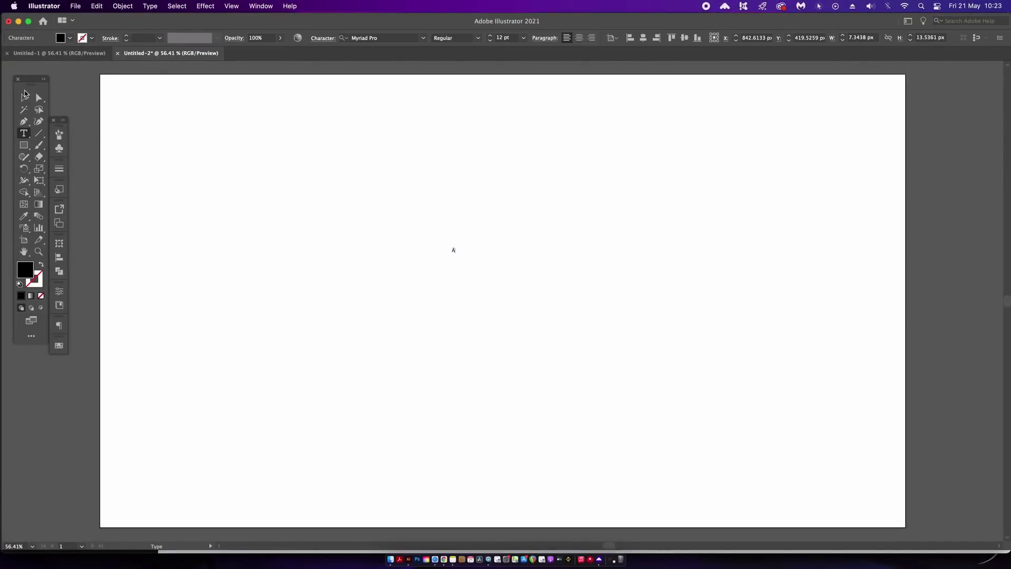
# Step: Scale the Å text object up with the Selection tool, then deselect it
pyautogui.click(23, 97)
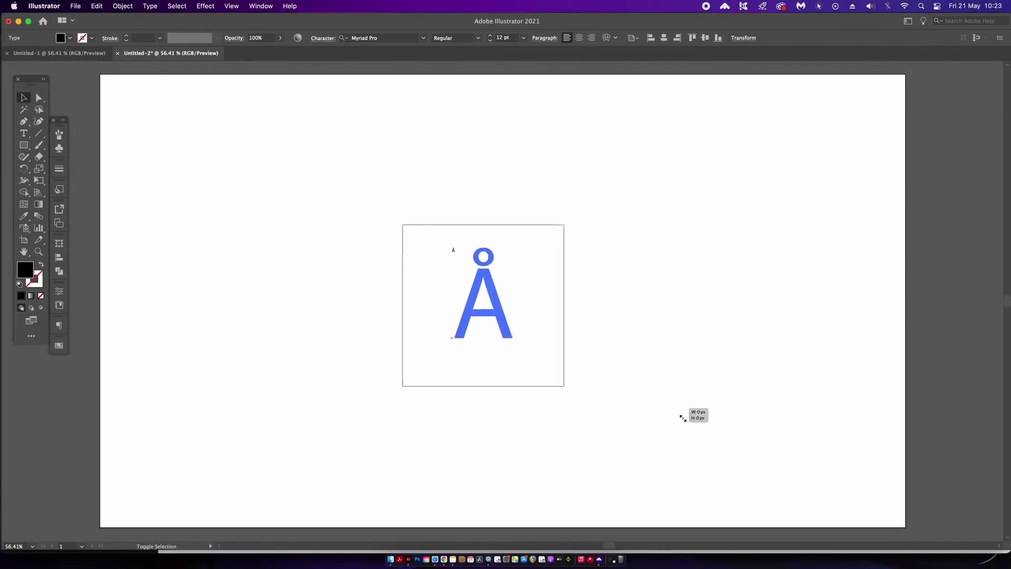
pyautogui.moveTo(458, 255); pyautogui.dragTo(682, 414)
pyautogui.click(635, 304)
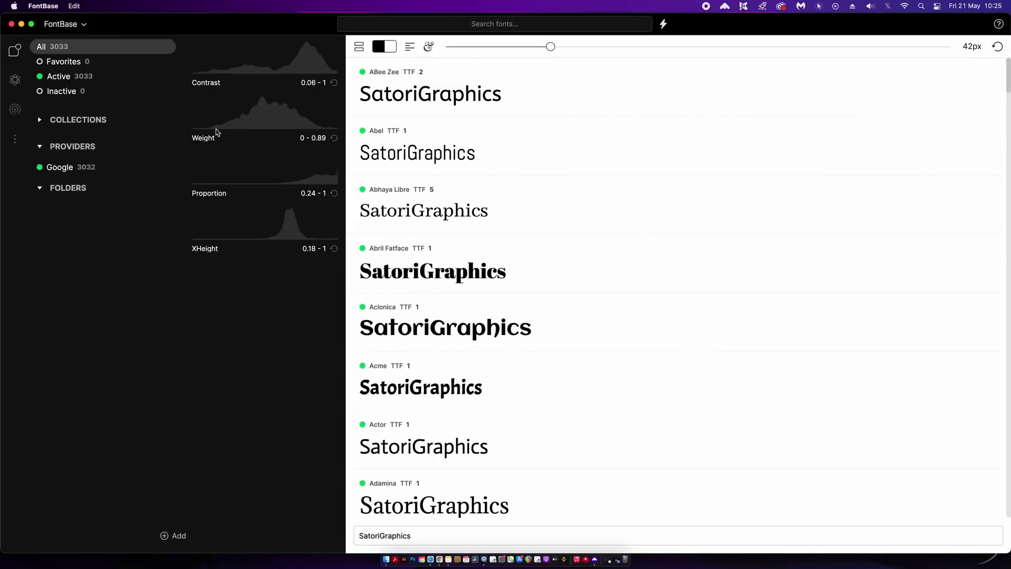
# Step: Select the 0.13–0.22 range on the SuperSearch Weight histogram
pyautogui.moveTo(230, 127); pyautogui.dragTo(213, 130)
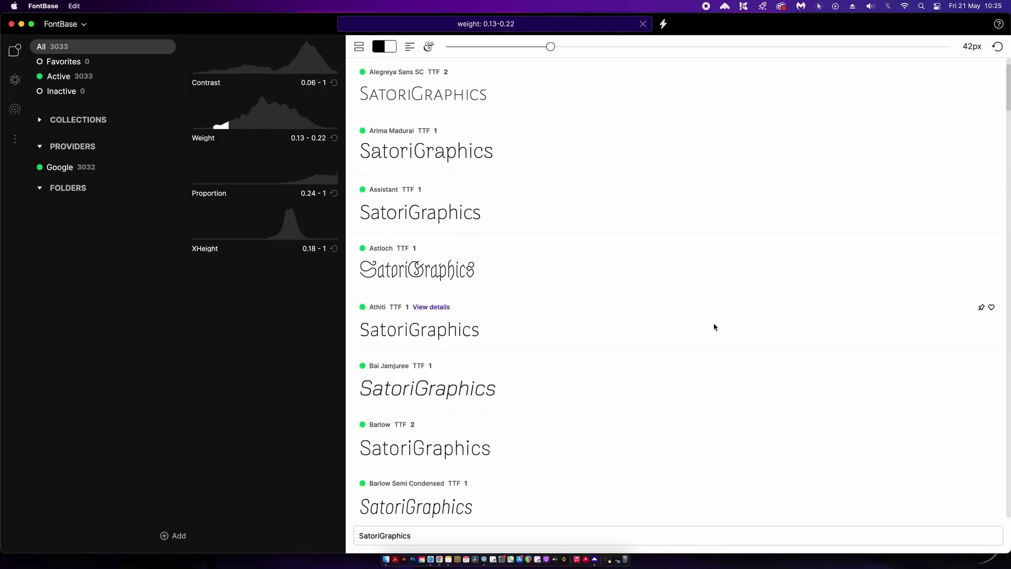
pyautogui.scroll(-1, 714, 326)
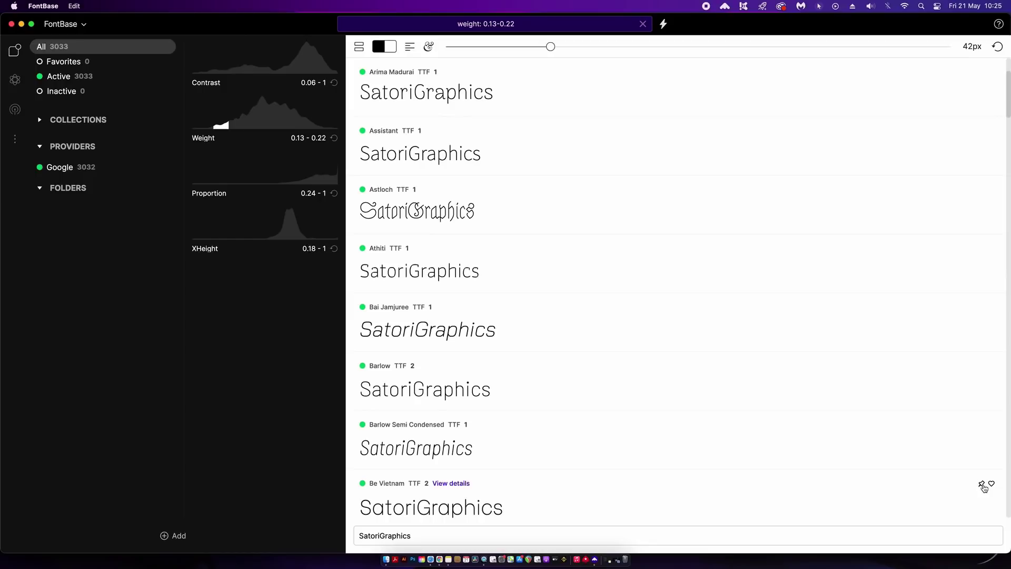
# Step: Pin Be Vietnam Thin atop the list, scroll down, and add it to favourites
pyautogui.click(981, 484)
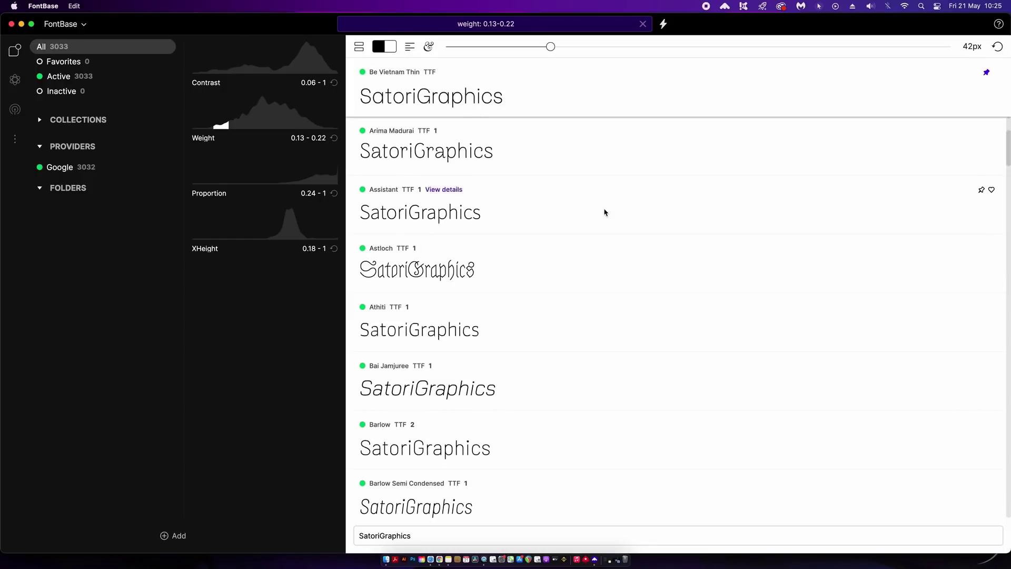
pyautogui.moveTo(1009, 151); pyautogui.dragTo(968, 180)
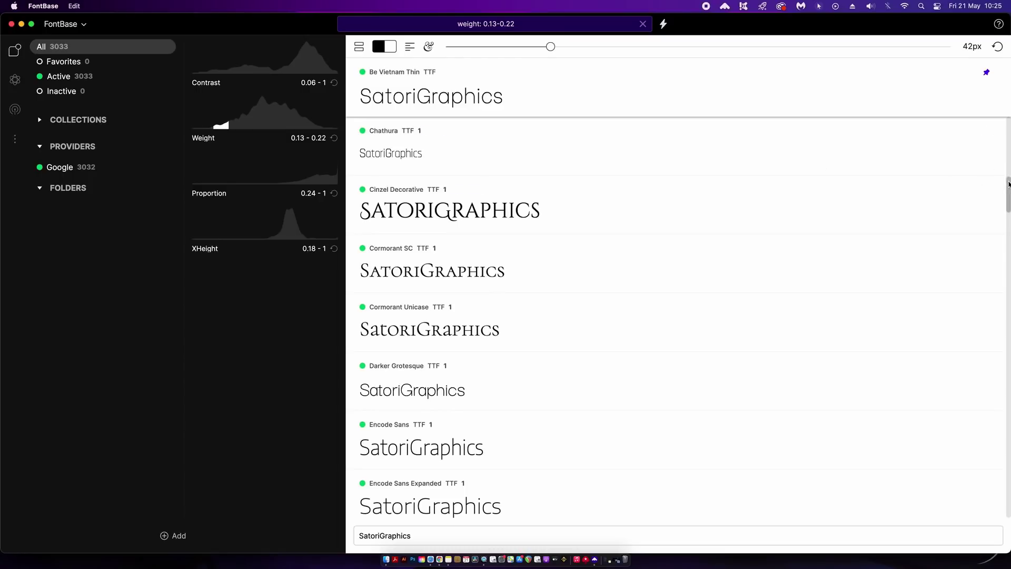
pyautogui.moveTo(1007, 181); pyautogui.dragTo(1009, 187)
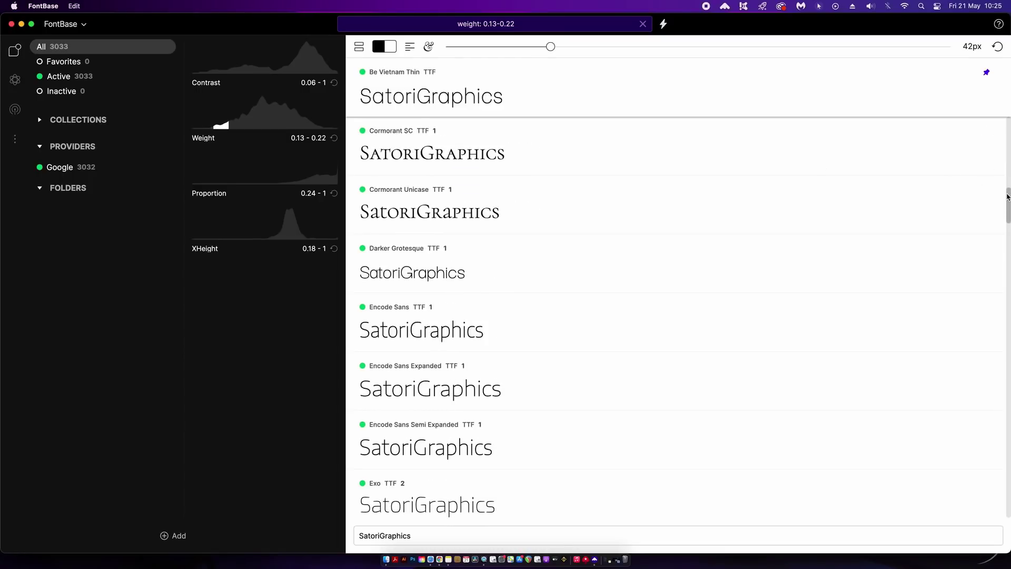
pyautogui.moveTo(1009, 190); pyautogui.dragTo(1004, 218)
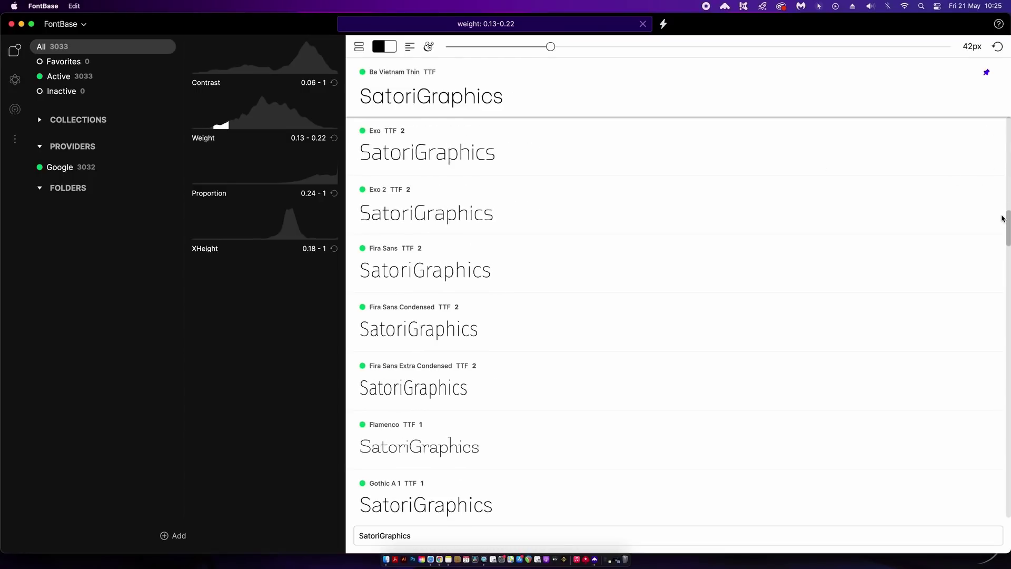
pyautogui.moveTo(1003, 220); pyautogui.dragTo(1004, 233)
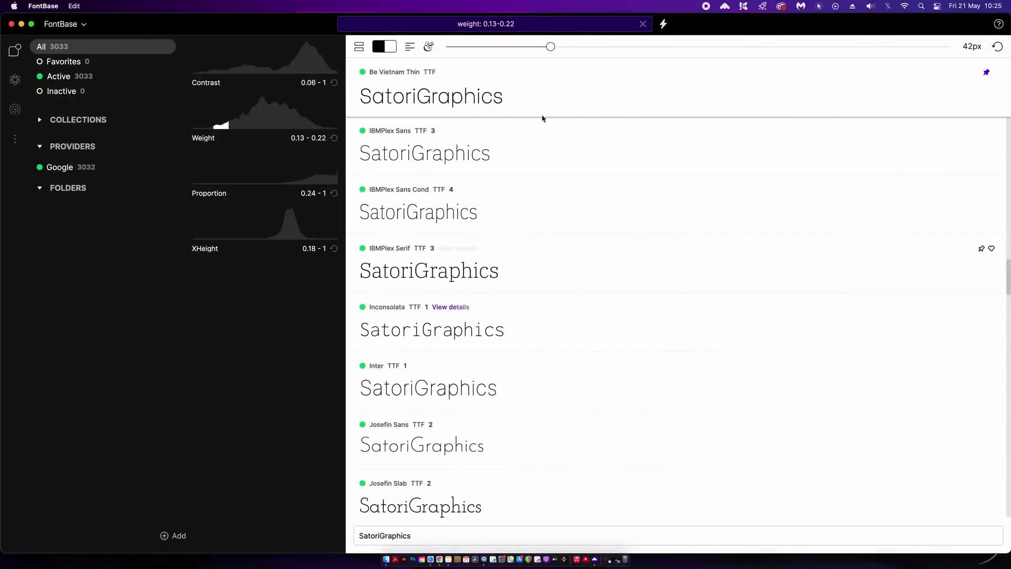
pyautogui.click(996, 72)
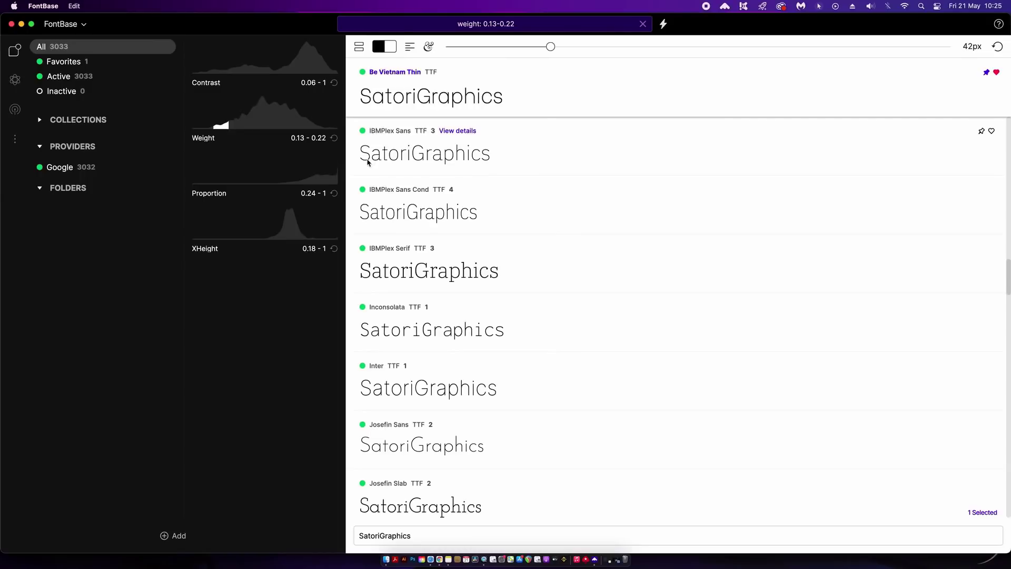
# Step: Show the Favorites collection and select the Be Vietnam row
pyautogui.click(79, 63)
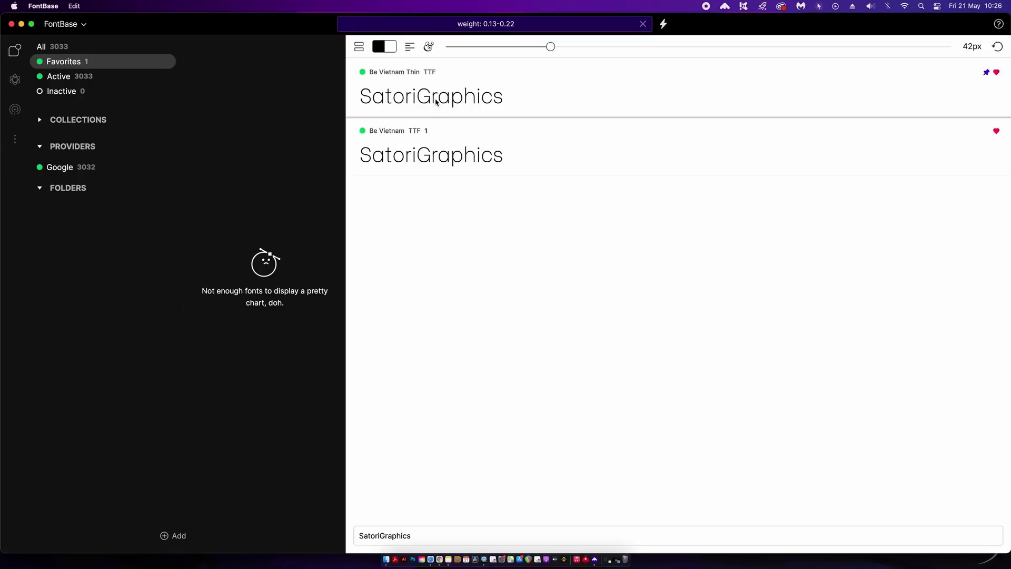
pyautogui.click(395, 77)
pyautogui.moveTo(431, 150)
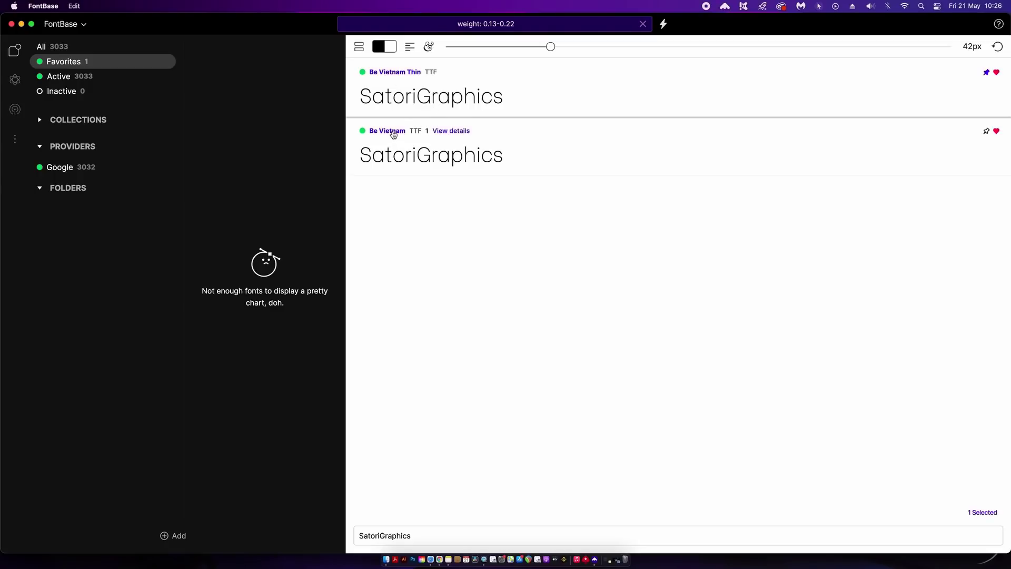
# Step: Preview the Be Vietnam family as a waterfall in the ExtraBold style
pyautogui.click(450, 132)
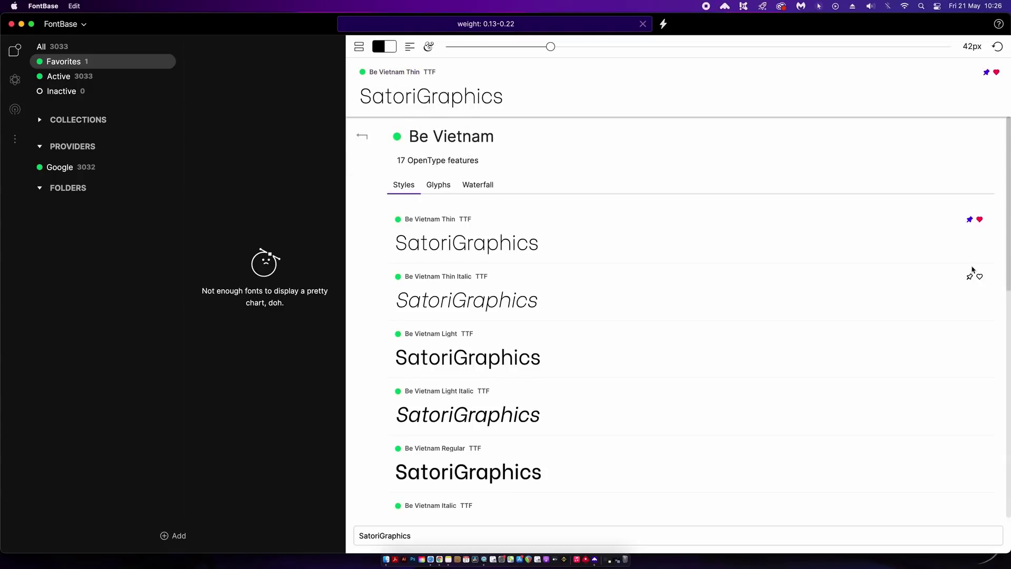
pyautogui.moveTo(1007, 232)
pyautogui.mouseDown()
pyautogui.moveTo(1008, 329)
pyautogui.moveTo(1009, 216)
pyautogui.mouseUp()
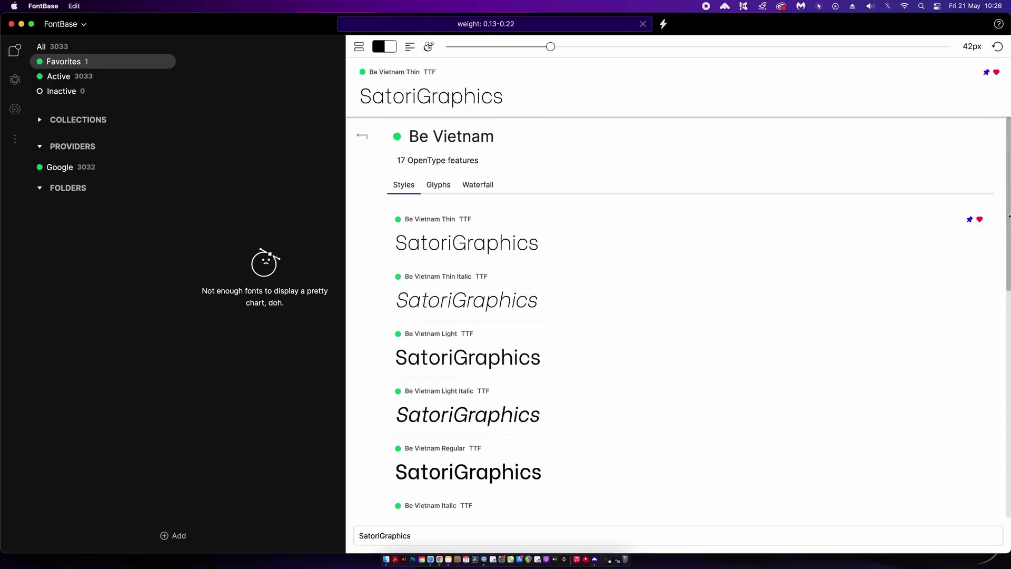
pyautogui.click(479, 185)
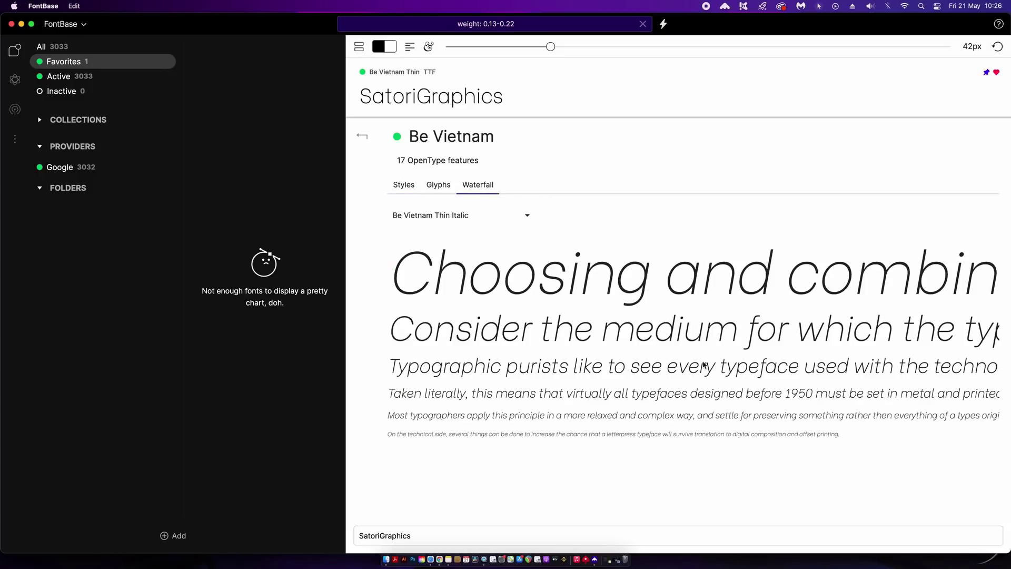
pyautogui.click(525, 216)
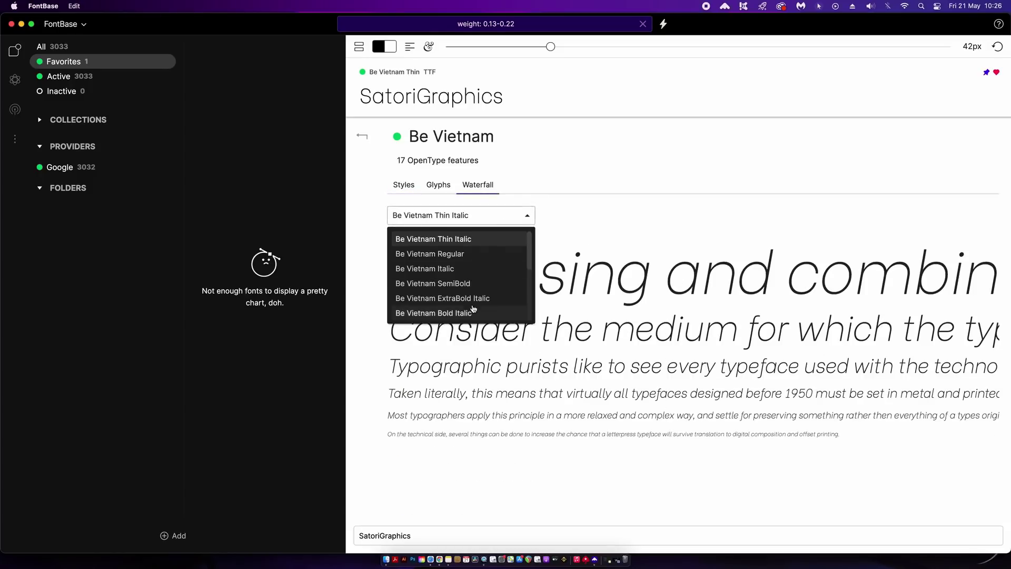
pyautogui.scroll(-3, 473, 308)
pyautogui.click(466, 268)
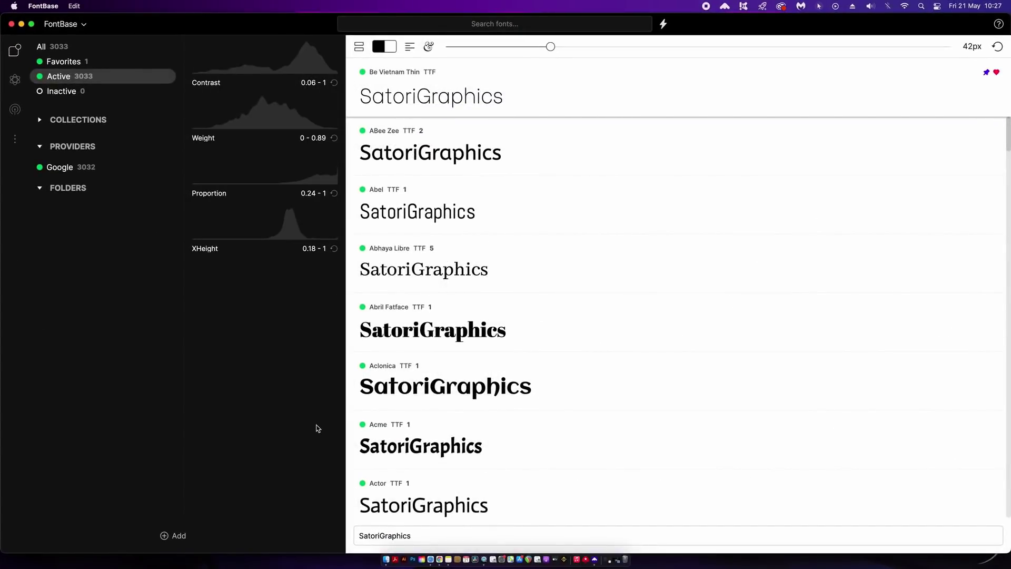
# Step: Add the abode folder, holding two JKAbode fonts, as a watched folder set to auto-activate
pyautogui.click(180, 537)
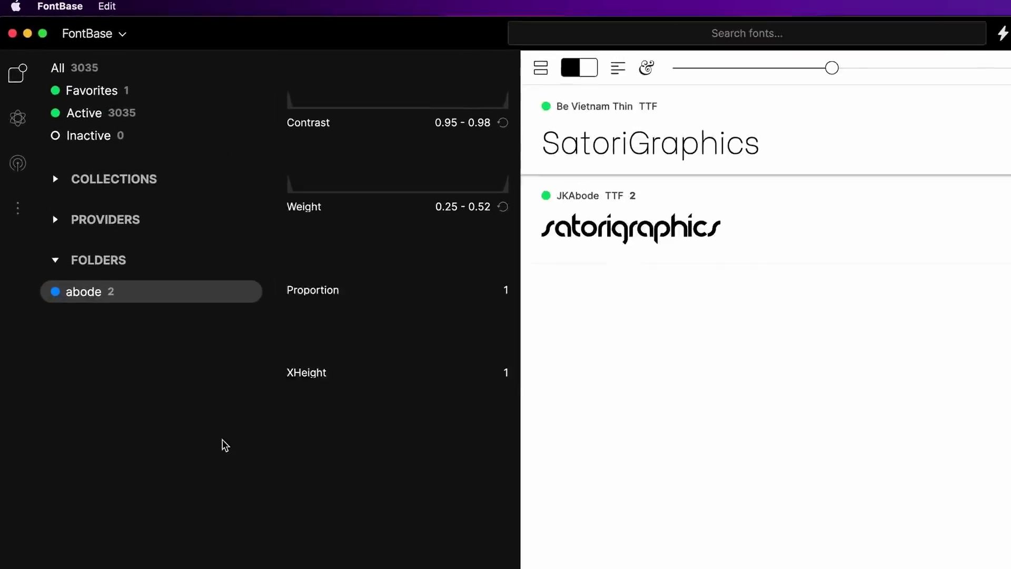
pyautogui.rightClick(164, 341)
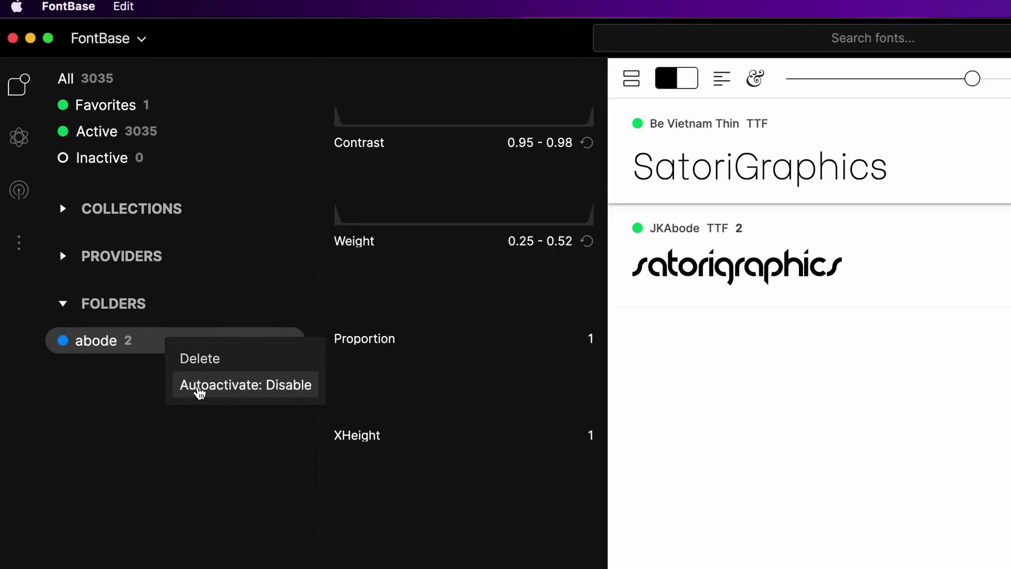
pyautogui.click(249, 388)
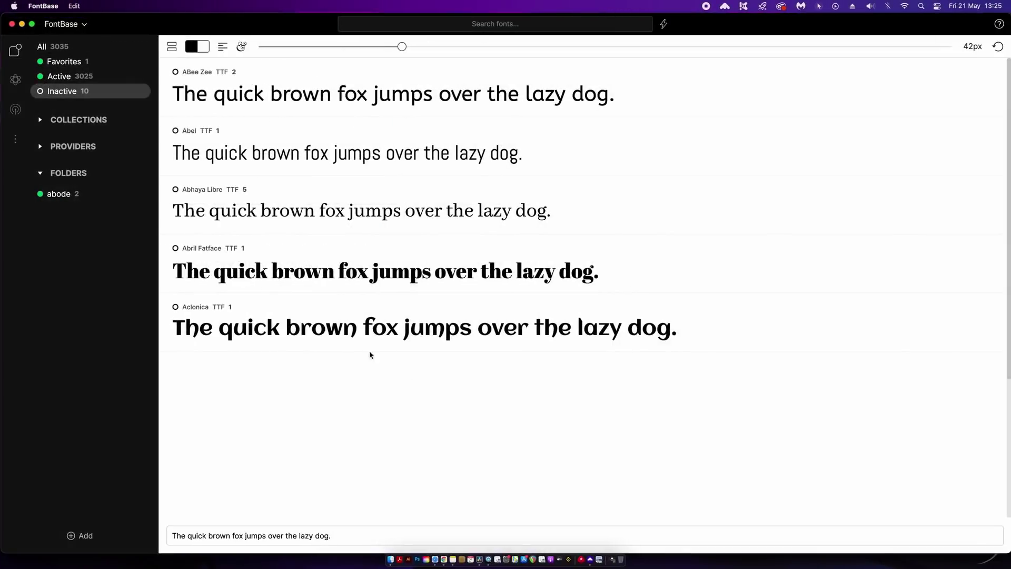
# Step: Activate all ten inactive fonts, from ABee Zee, Abel and Abhaya Libre onward
pyautogui.click(175, 74)
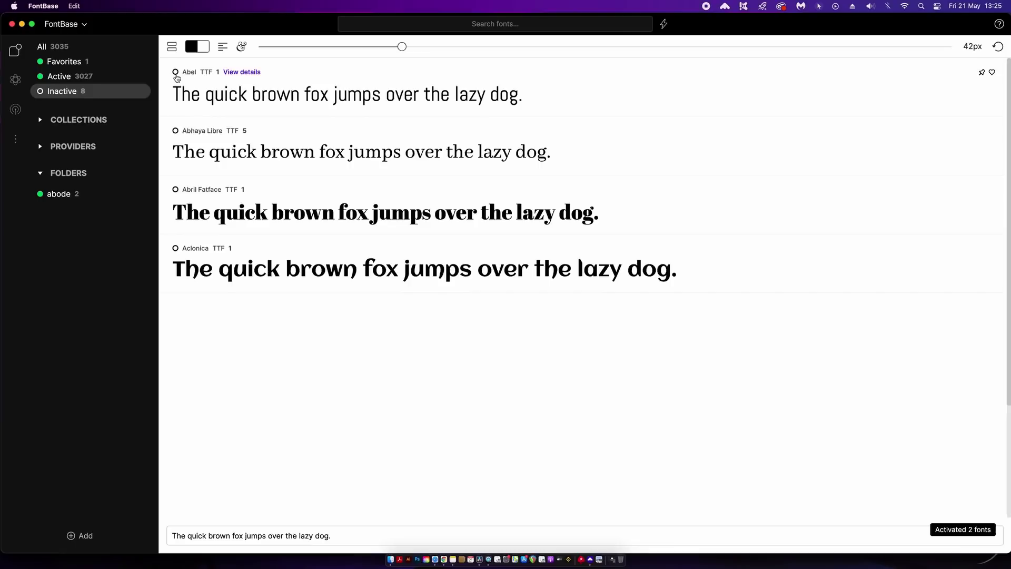
pyautogui.click(176, 73)
pyautogui.click(176, 73)
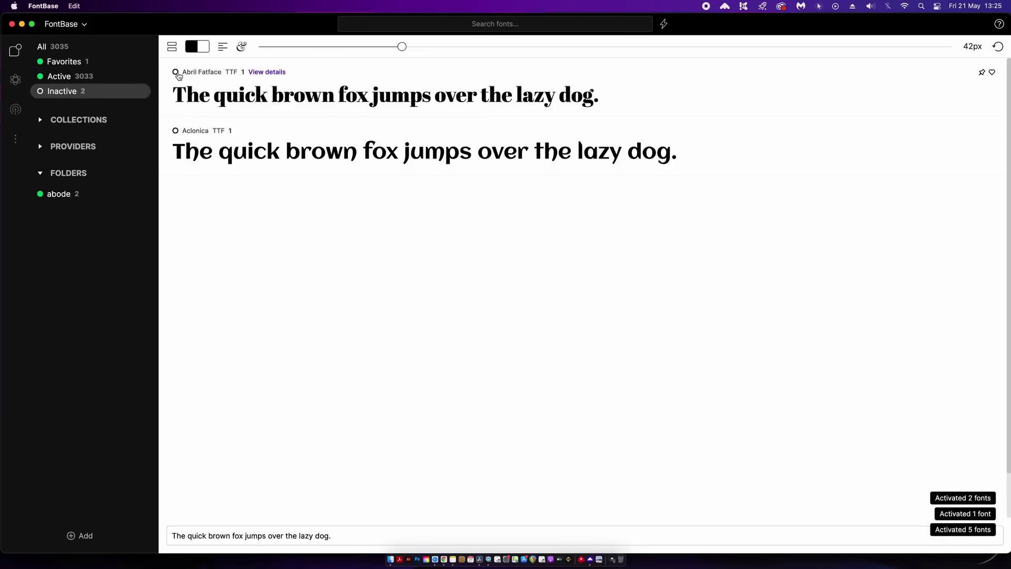
pyautogui.click(175, 73)
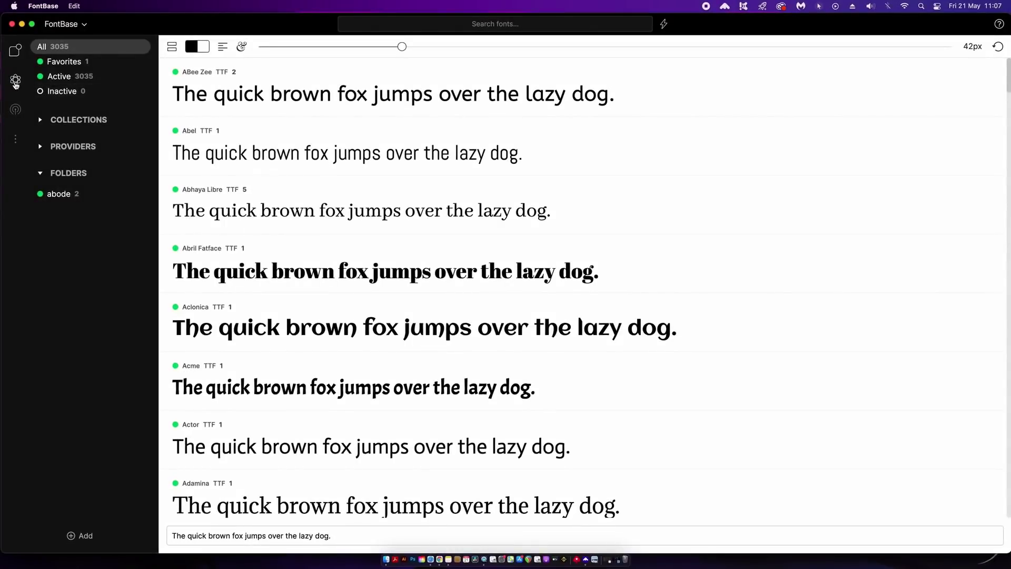
# Step: Open the web-page typography mockup and set its headings to Miltonian
pyautogui.click(15, 82)
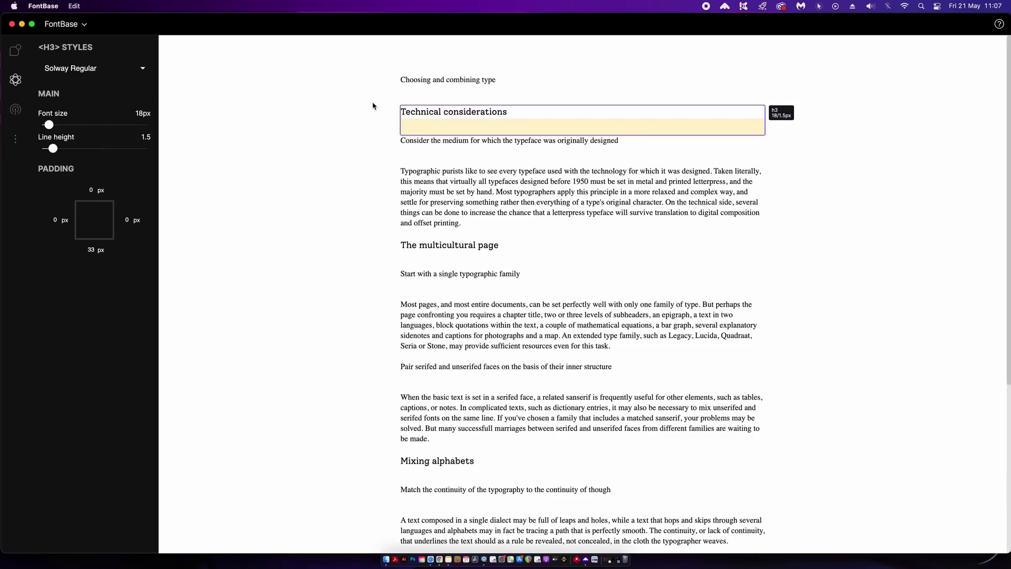
pyautogui.click(101, 76)
pyautogui.click(105, 152)
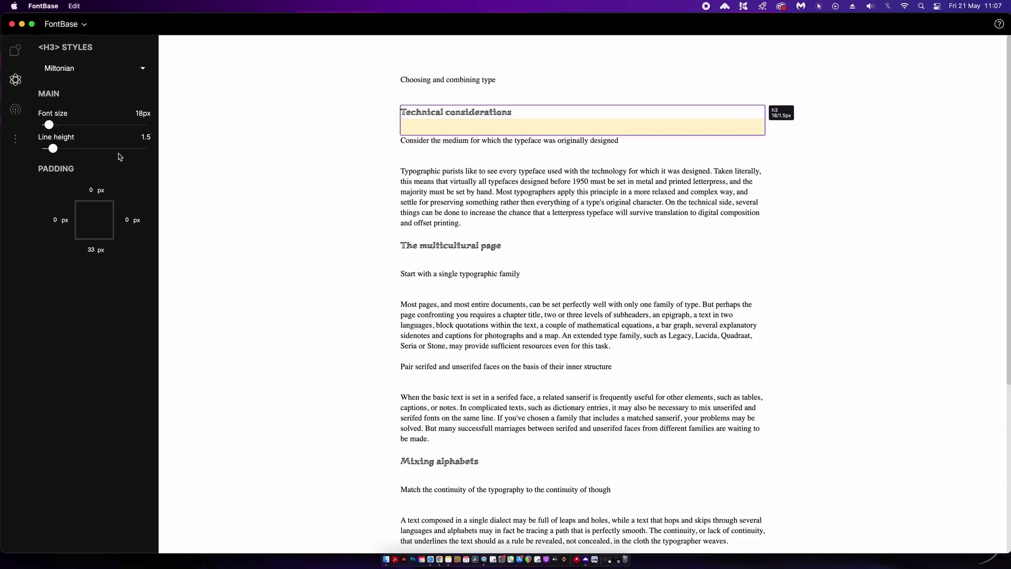
# Step: Switch the headings to Old Standard TT Bold and the paragraphs to Podkova Medium
pyautogui.click(118, 76)
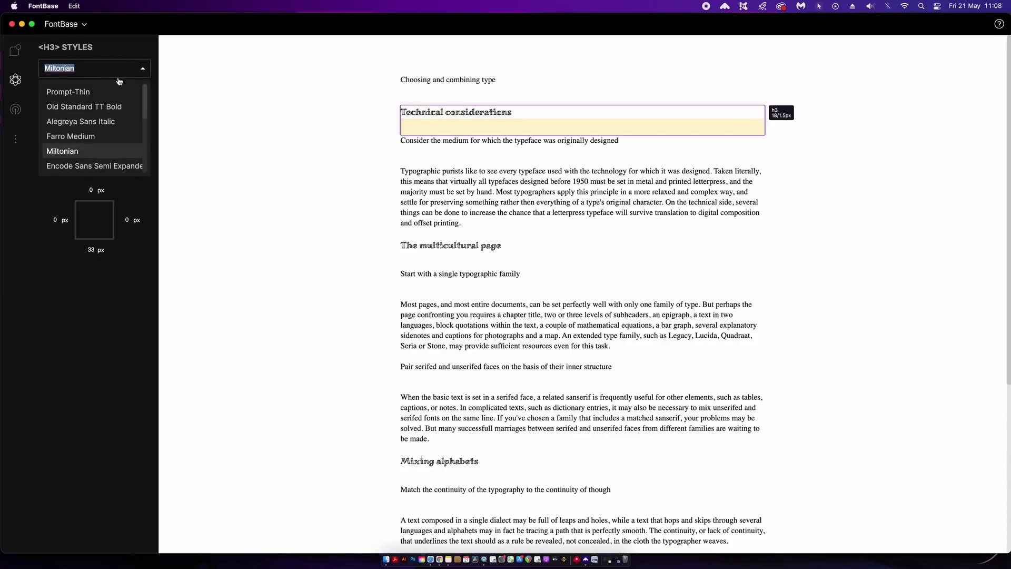
pyautogui.click(106, 106)
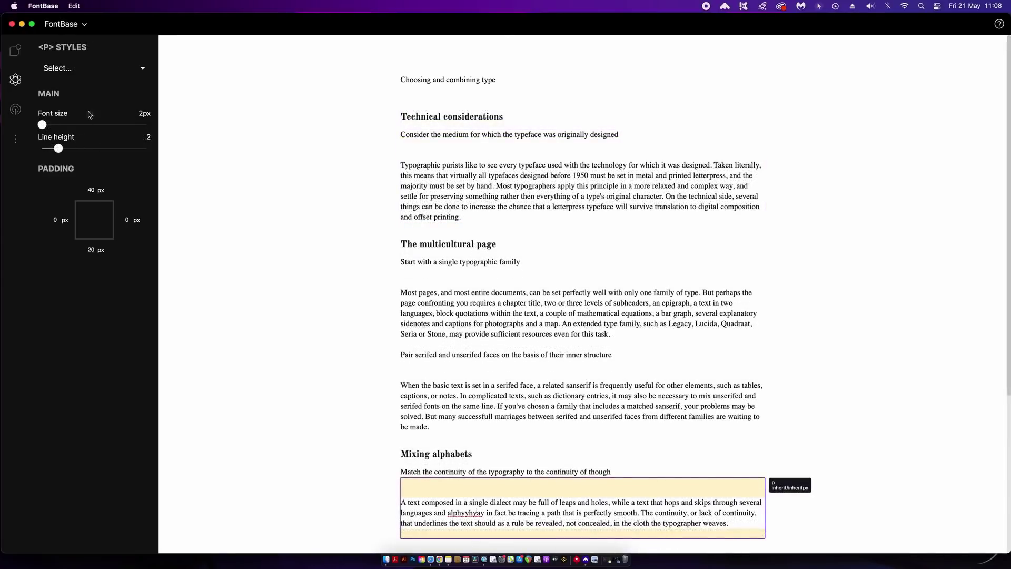
pyautogui.click(90, 70)
pyautogui.scroll(-3, 100, 151)
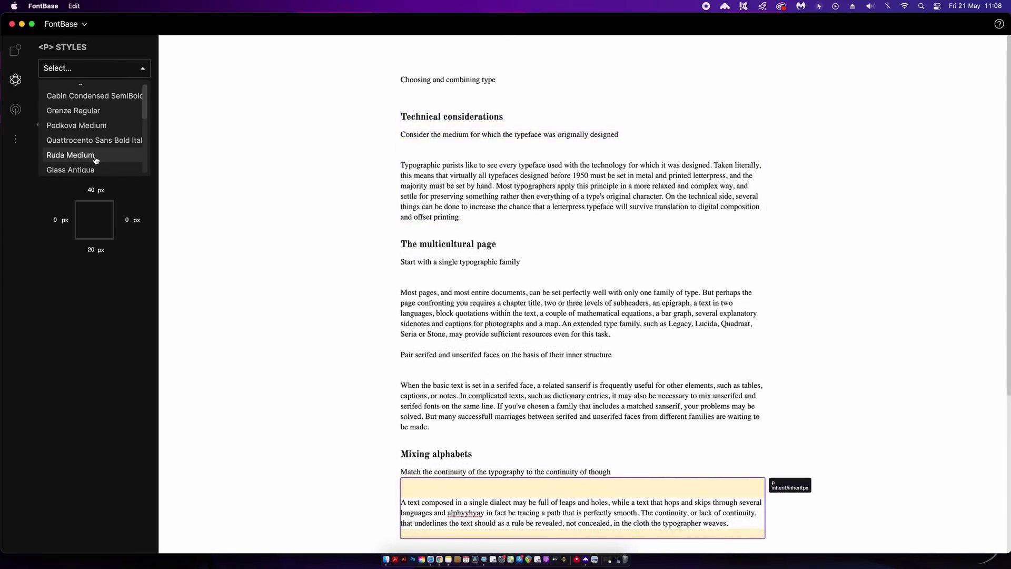
pyautogui.click(97, 125)
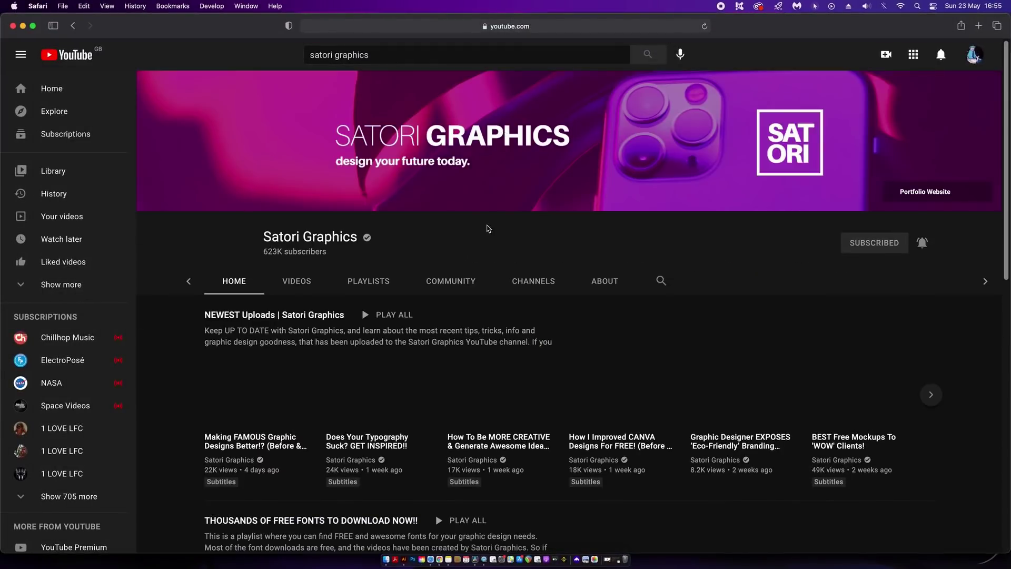
# Step: Open Satori Graphics' Community tab and expand the Happy Friday design competition post
pyautogui.click(459, 282)
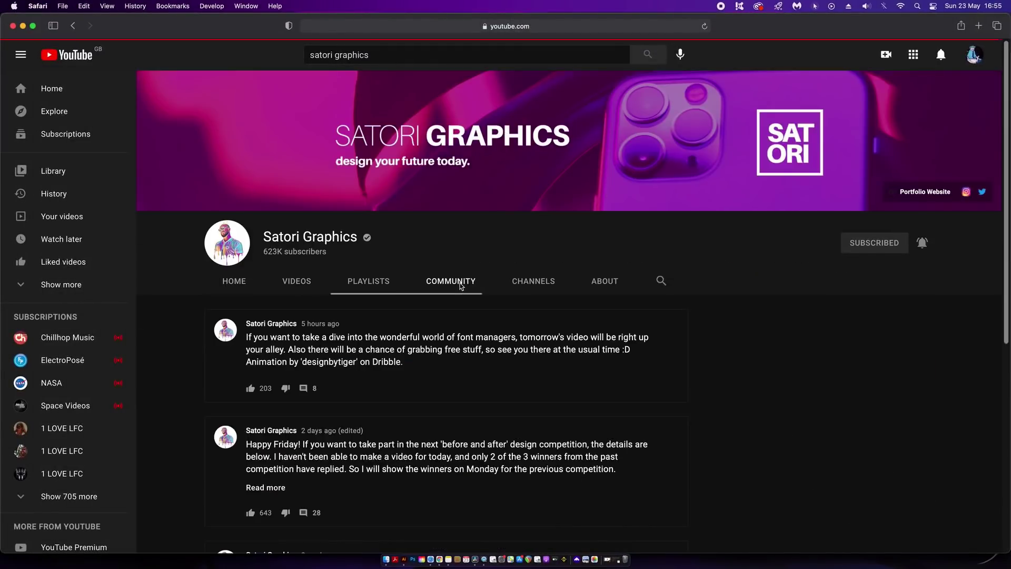
pyautogui.scroll(-4, 471, 286)
pyautogui.scroll(-5, 470, 286)
pyautogui.scroll(-5, 470, 286)
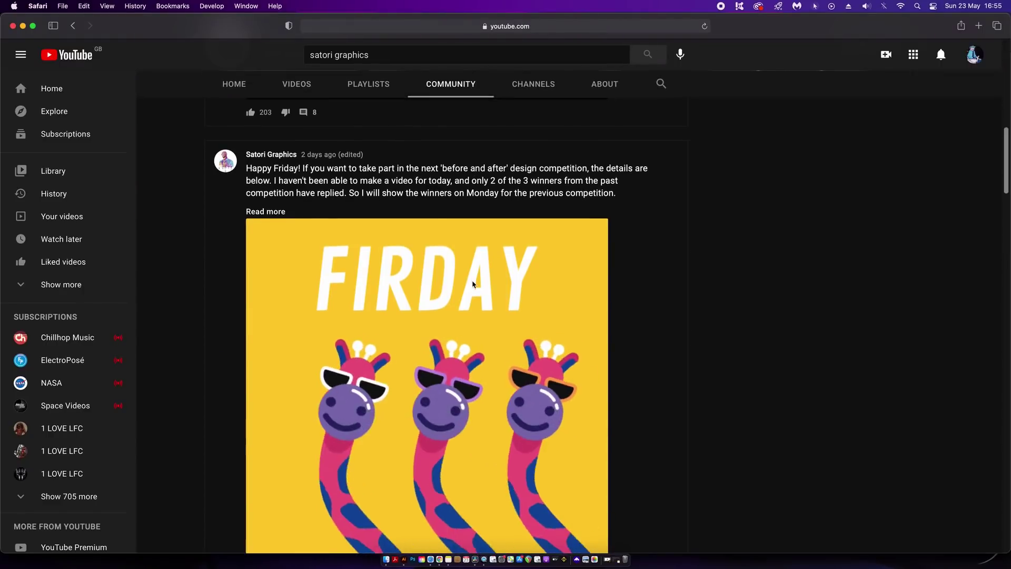
pyautogui.click(279, 212)
pyautogui.scroll(-1, 395, 292)
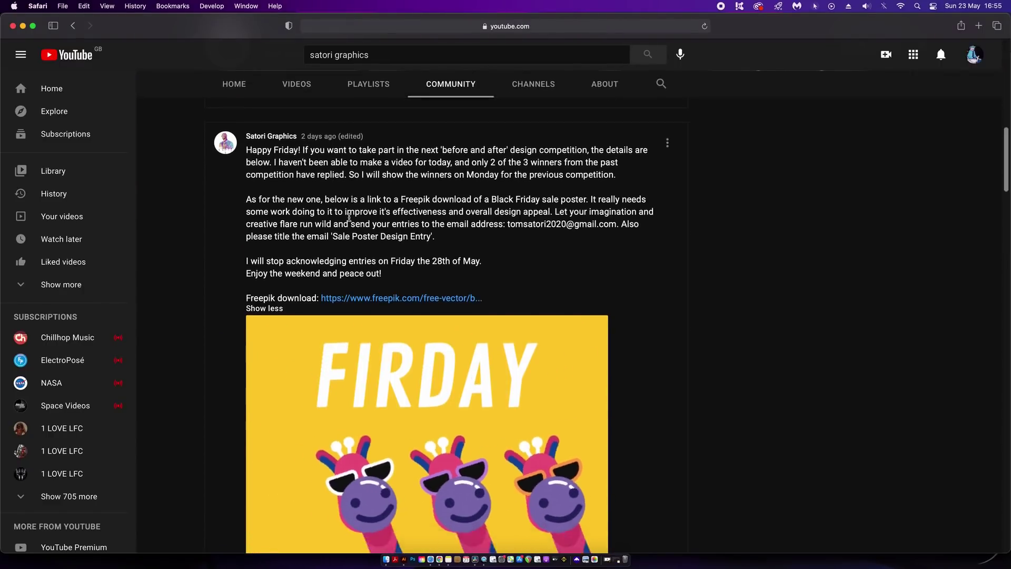